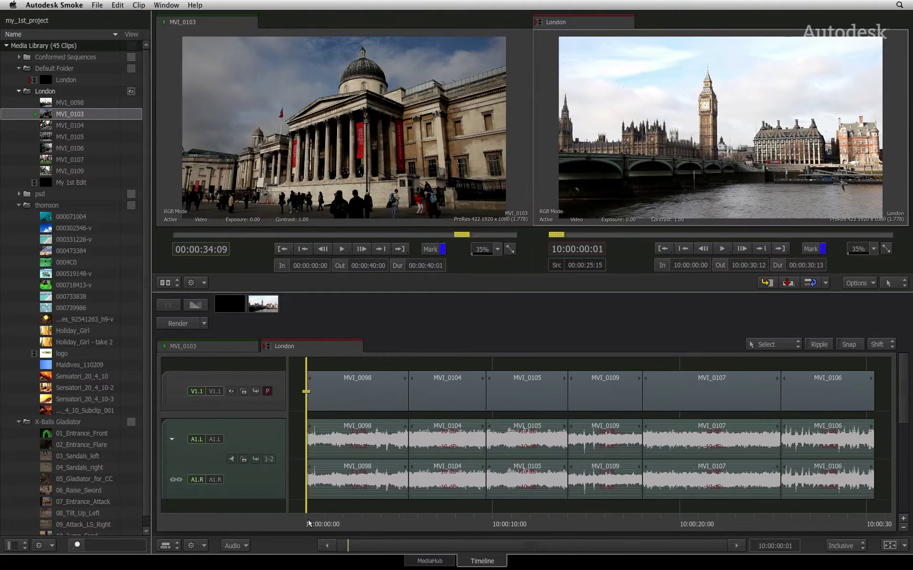
Park the playhead mid-sequence and switch to Select mode, toggling ripple trimming
drag(314, 522, 534, 518)
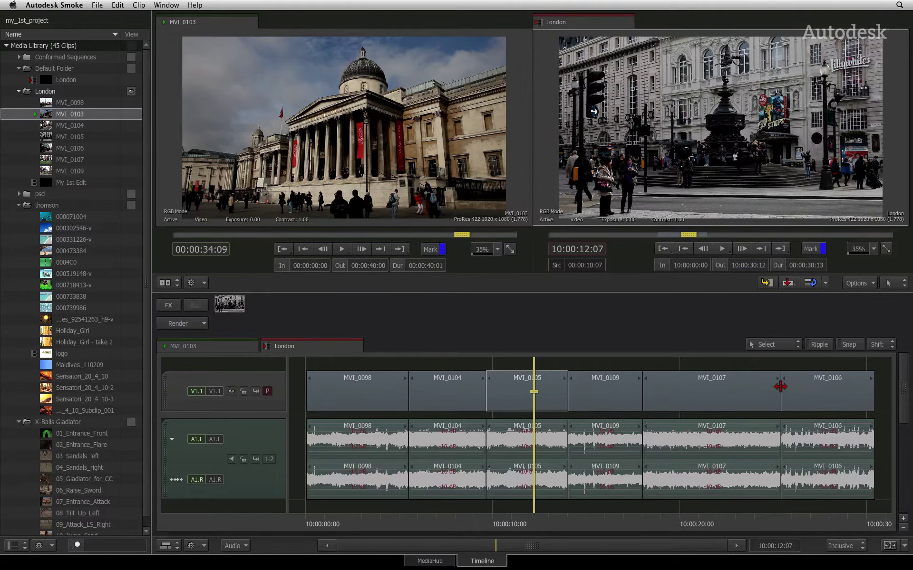
key(a)
key(r)
Shorten MVI_0105's tail, then extend it back to meet MVI_0109
drag(547, 395, 565, 392)
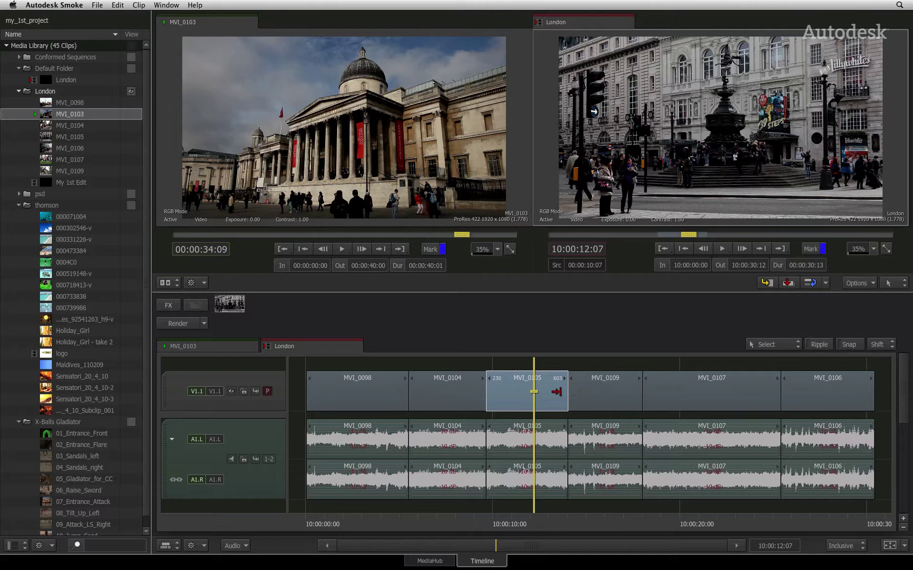
drag(543, 391, 533, 390)
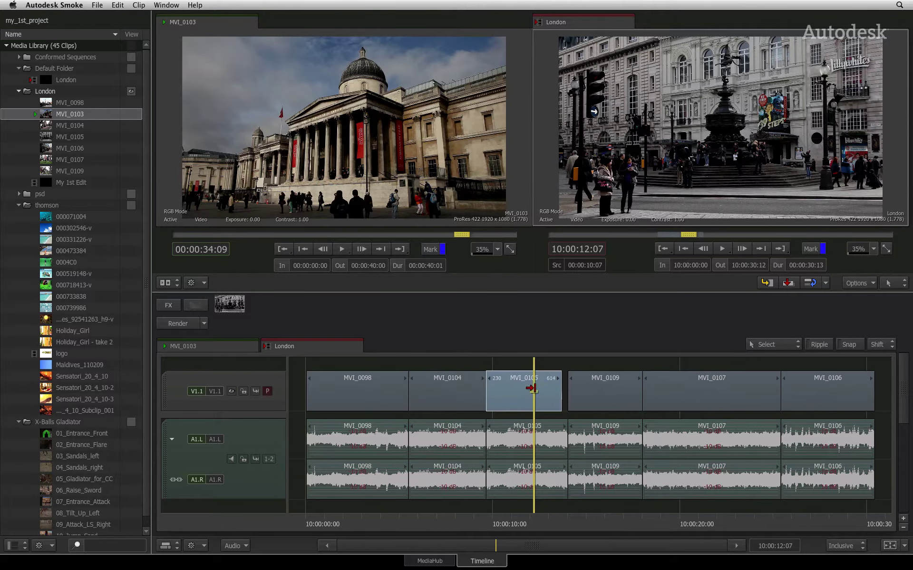
drag(531, 388, 566, 393)
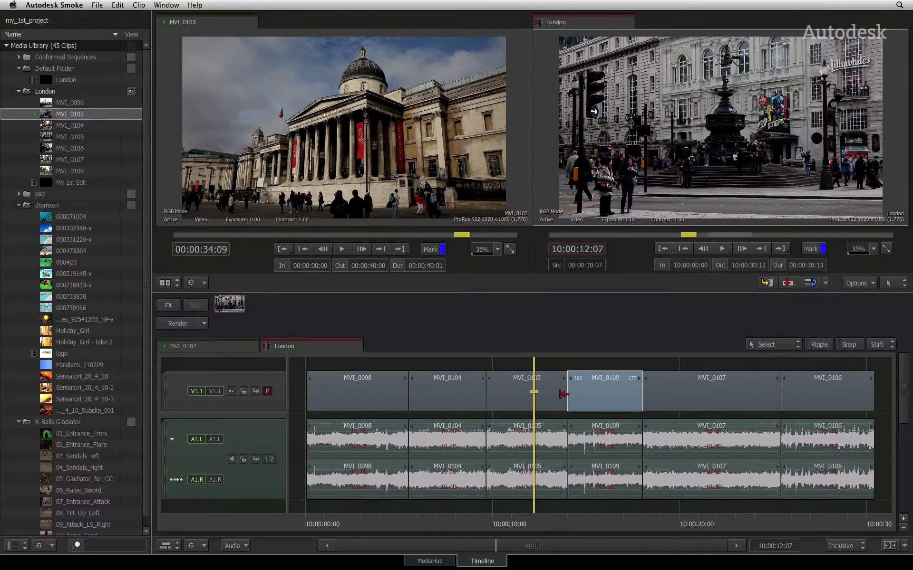
Turn ripple on and ripple-trim MVI_0105's tail so the later clips follow
click(812, 346)
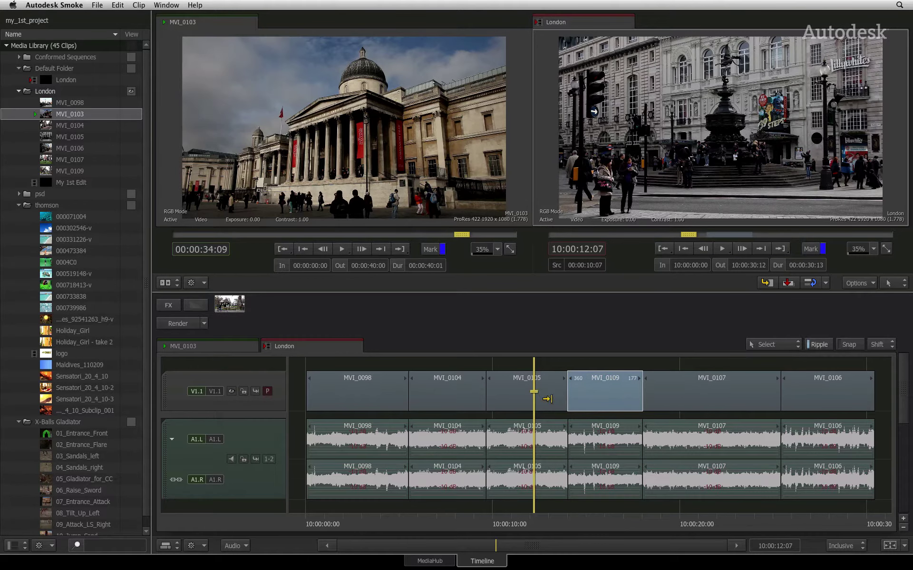
mouse_move(554, 394)
mouse_down()
mouse_move(494, 388)
mouse_move(543, 385)
mouse_move(516, 388)
mouse_move(547, 394)
mouse_up()
With ripple off, roll the MVI_0105/MVI_0109 cut on both video and audio tracks
click(823, 345)
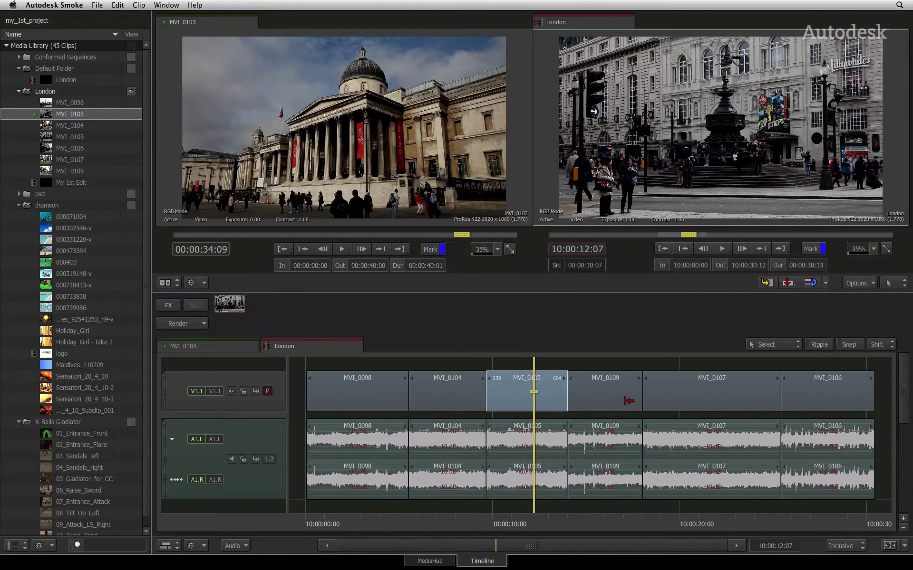
click(567, 390)
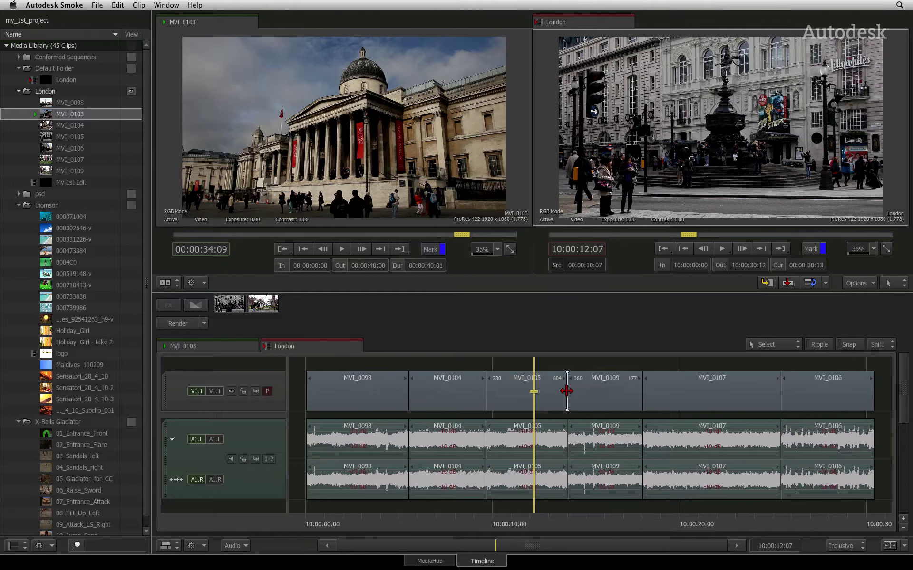
drag(560, 392, 568, 410)
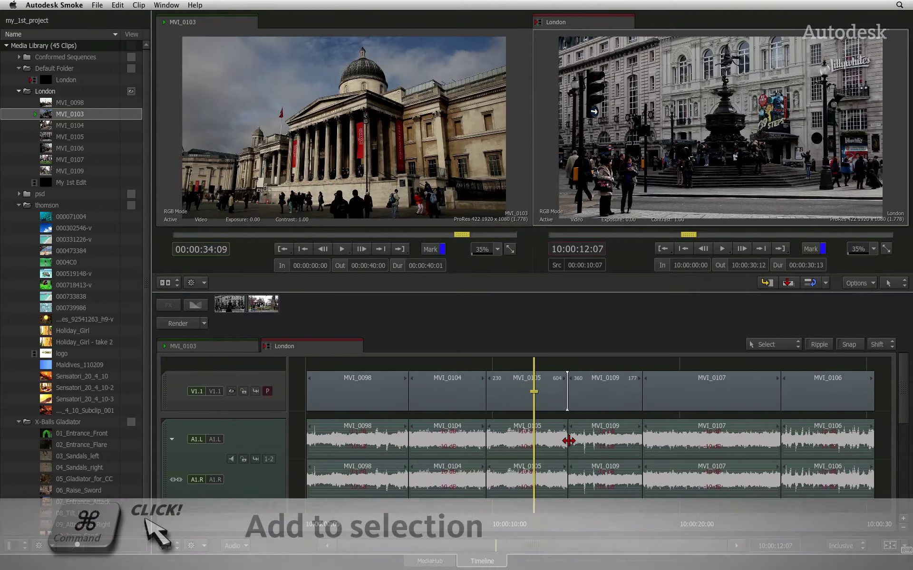
super+click(568, 440)
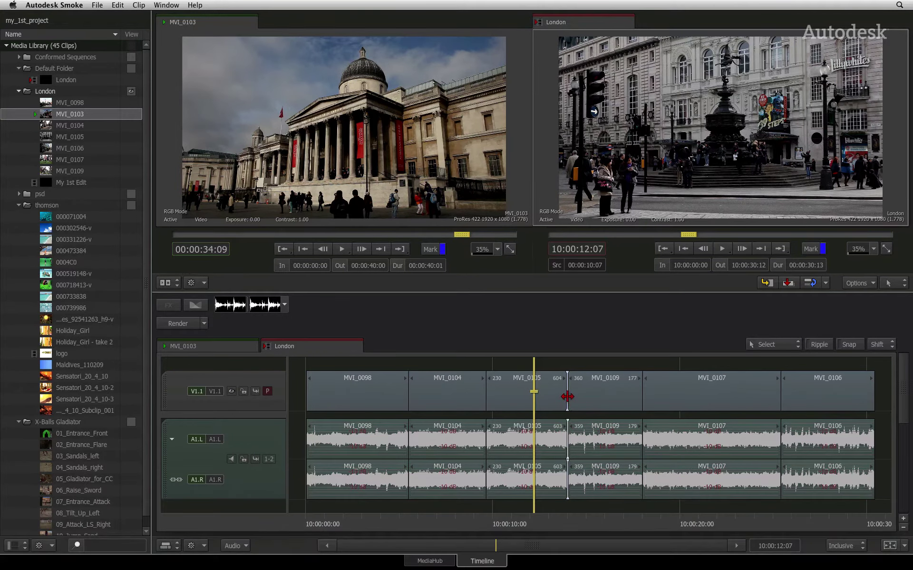
drag(568, 396, 542, 398)
In Slip mode, slip MVI_0109's contents to handles of 337 and 200
click(783, 346)
click(796, 310)
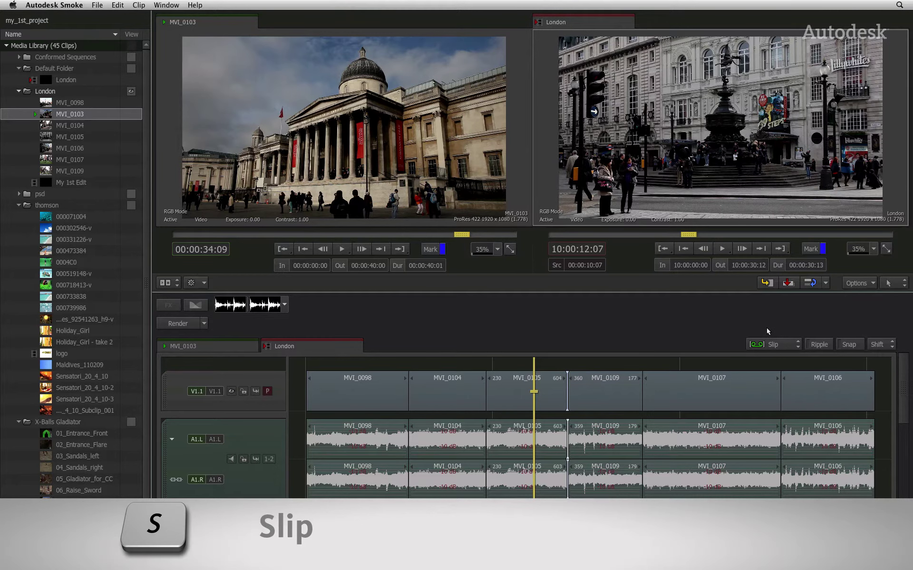
drag(663, 514, 610, 514)
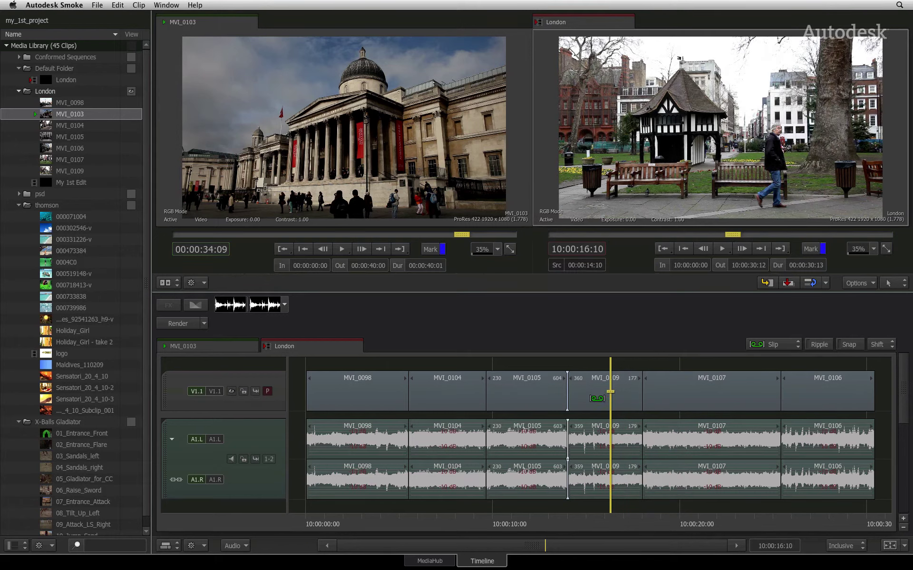
mouse_move(597, 398)
mouse_down()
mouse_move(574, 401)
mouse_move(601, 397)
mouse_up()
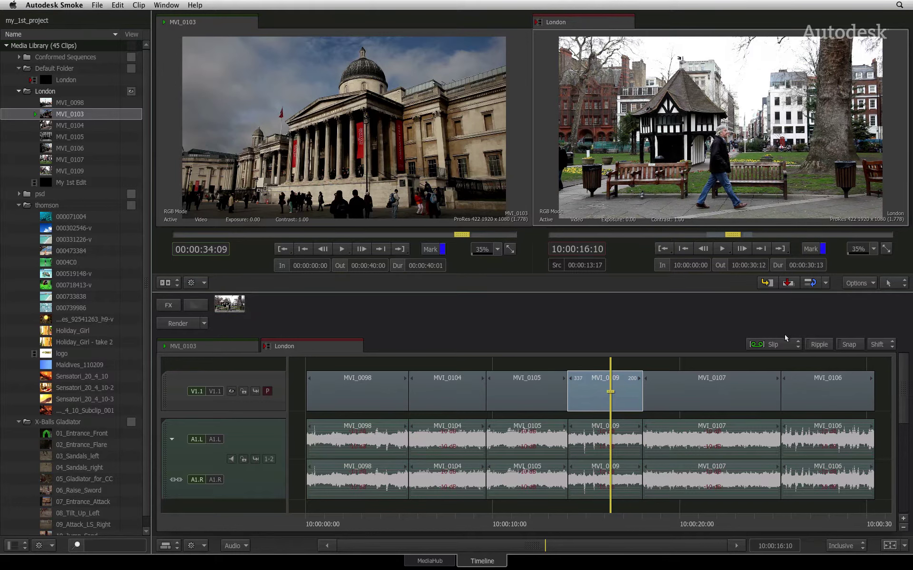
Return to Select mode, then hold S and drag to slip MVI_0109 a few frames
click(779, 344)
click(782, 295)
key(s)
drag(591, 402, 591, 402)
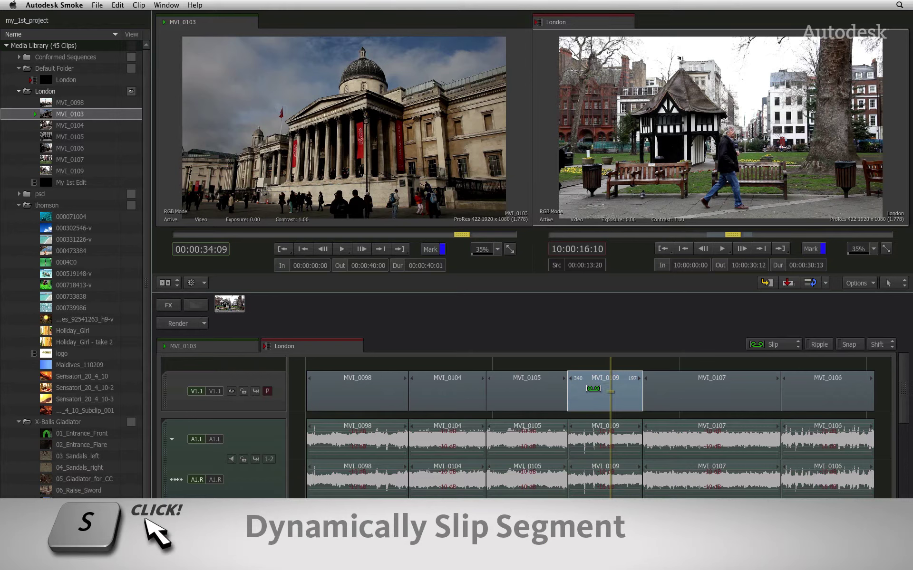
mouse_move(594, 390)
mouse_down()
mouse_move(573, 394)
mouse_move(593, 395)
mouse_up()
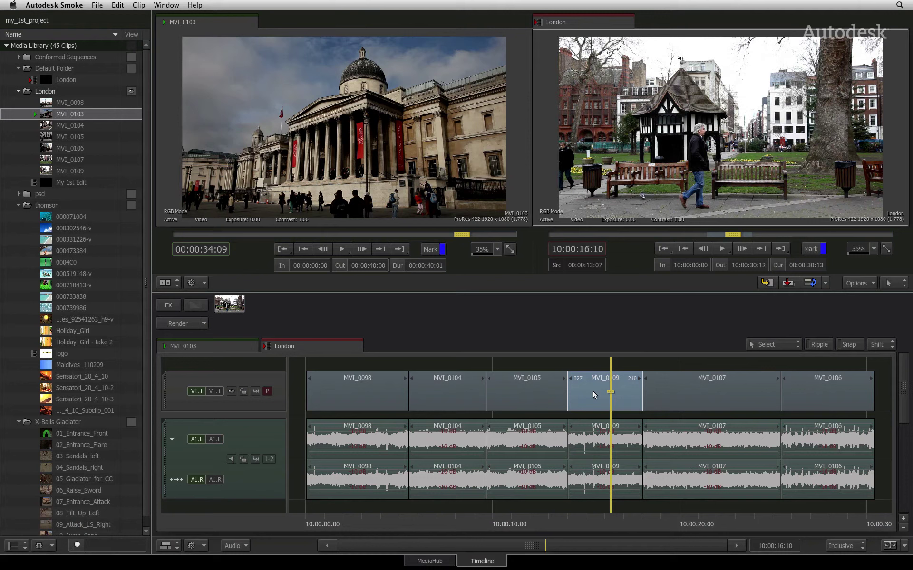
Nudge MVI_0109 frame by frame with S and Left Arrow to handles 333 and 204, ending in Select
key(s)
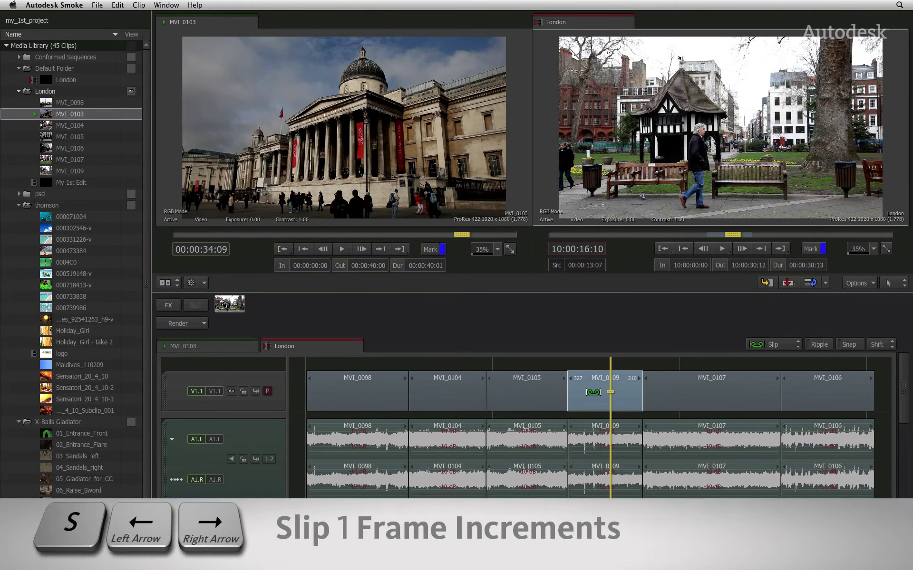
key(Left)
key(Left)
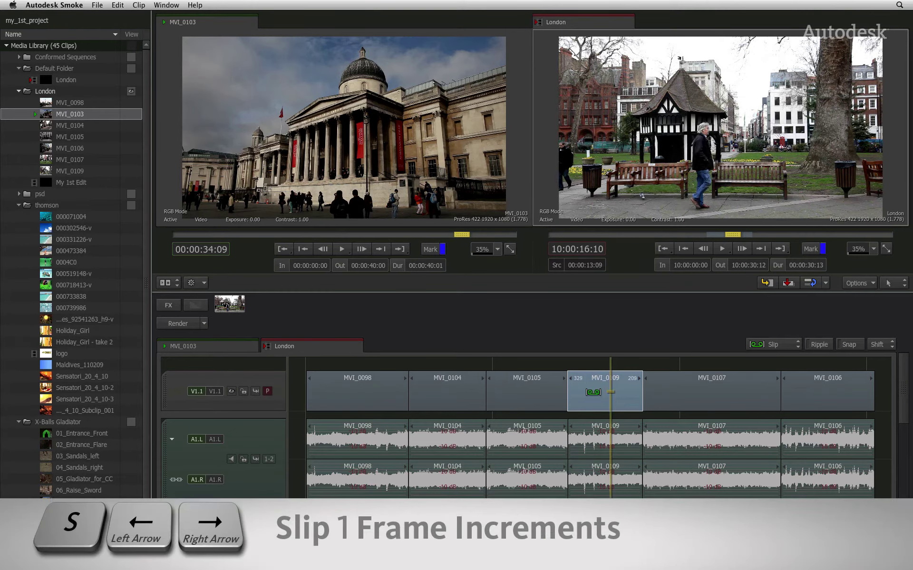
key(Left)
key(Left)
key(Left)
key(Left)
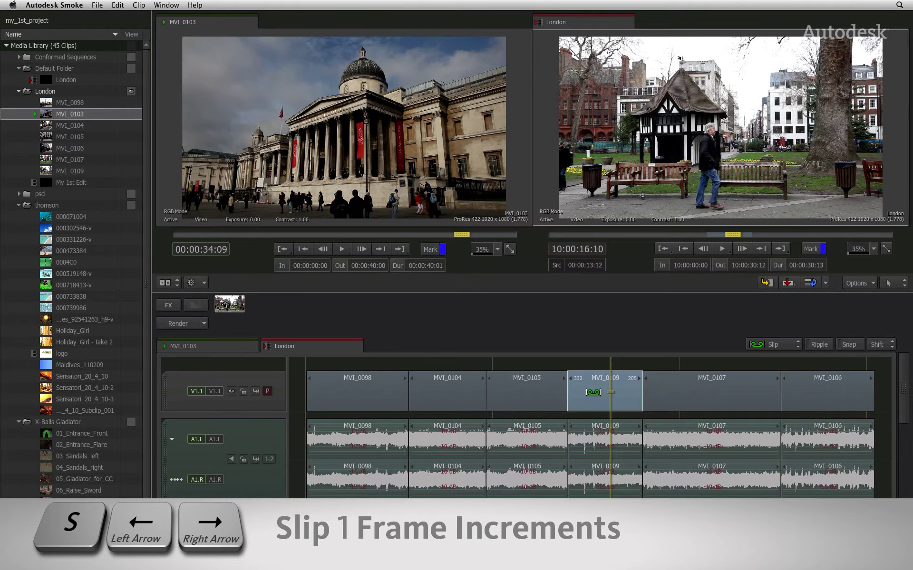
key(a)
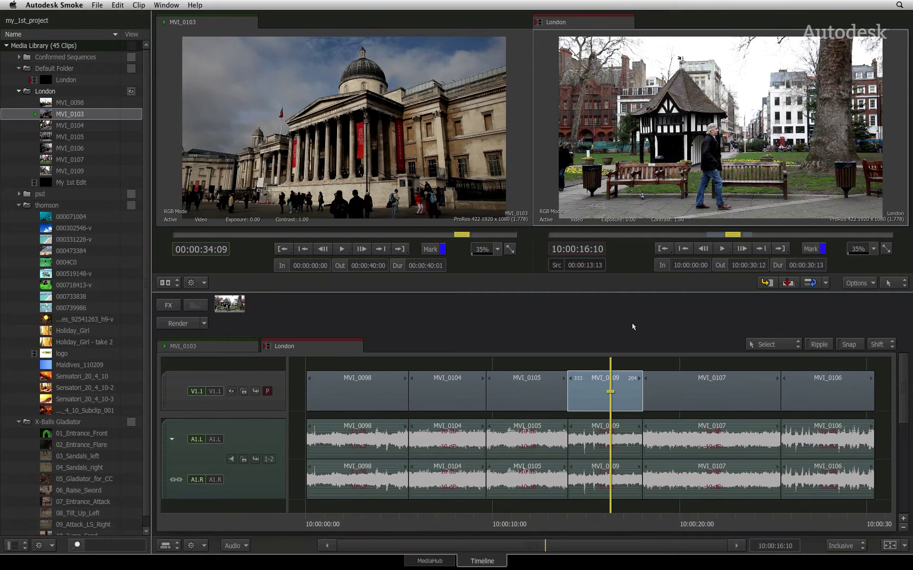
In Slide mode, slide MVI_0109 slightly later along the V1 track
click(796, 346)
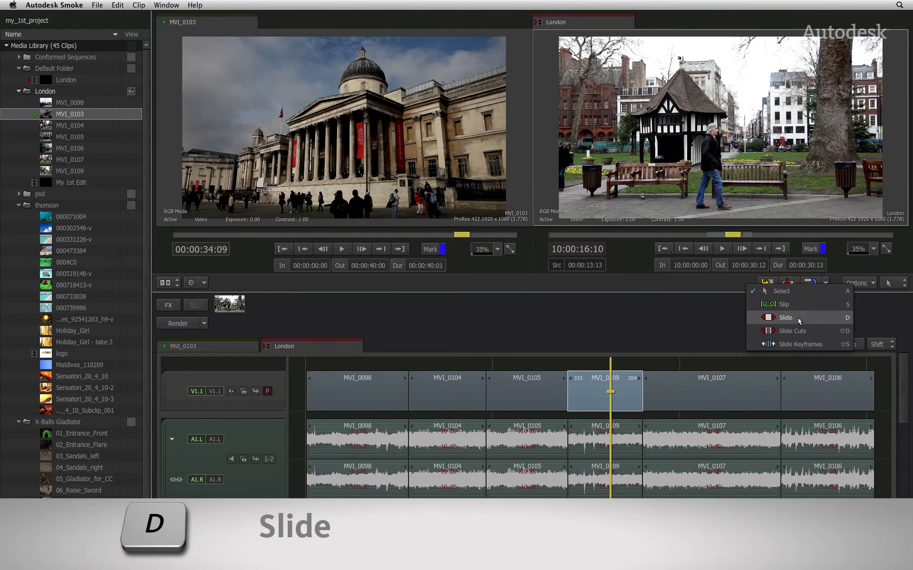
click(798, 318)
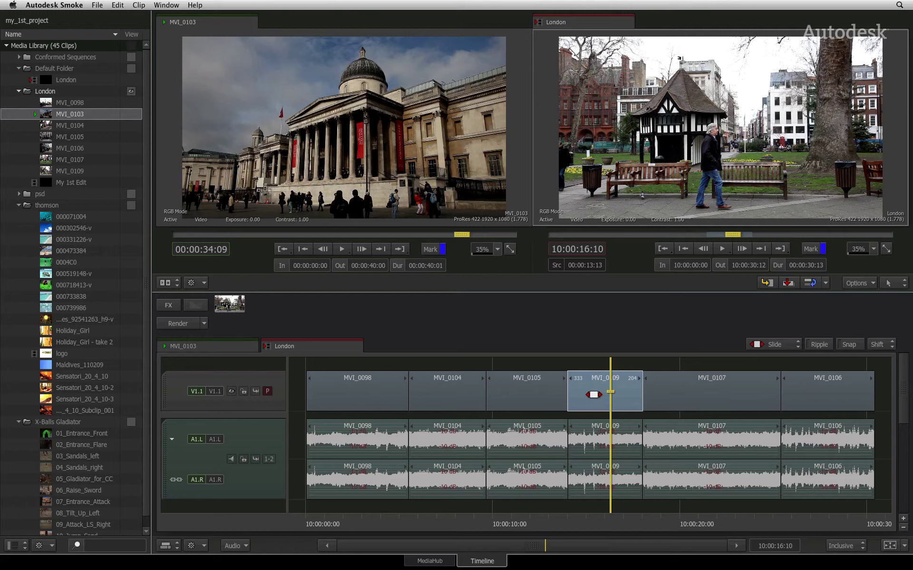
mouse_move(591, 394)
mouse_down()
mouse_move(564, 394)
mouse_move(615, 394)
mouse_move(590, 393)
mouse_up()
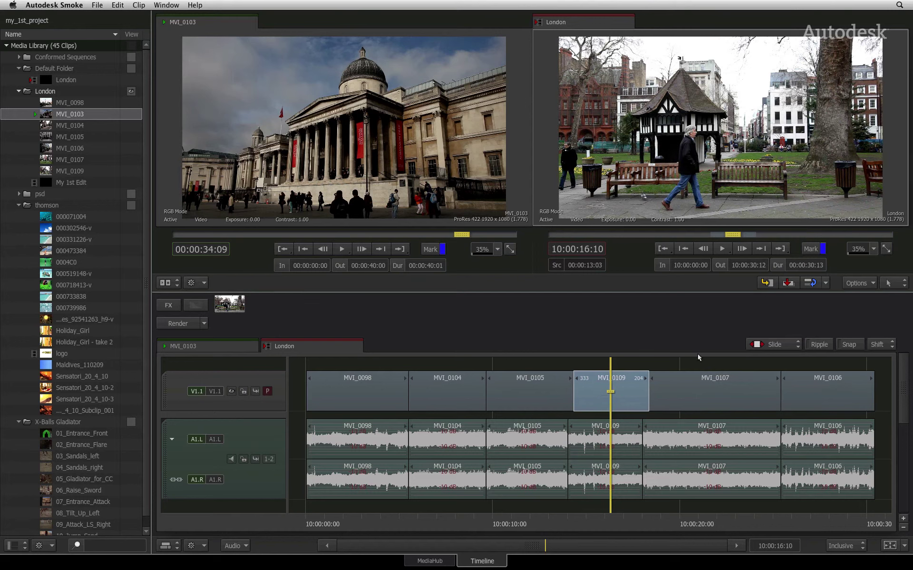
Return to Select mode, then hold D to slide MVI_0109 a little to the right
click(767, 343)
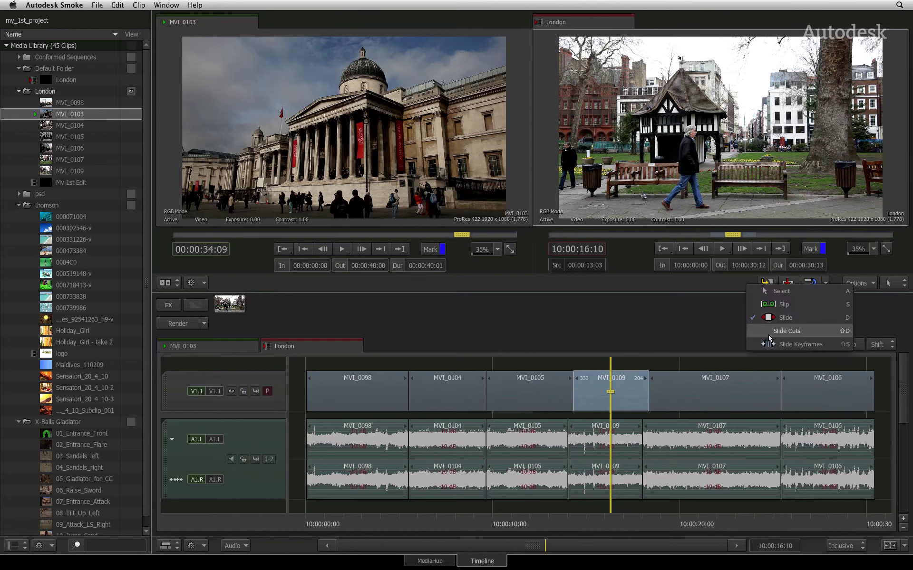
click(786, 298)
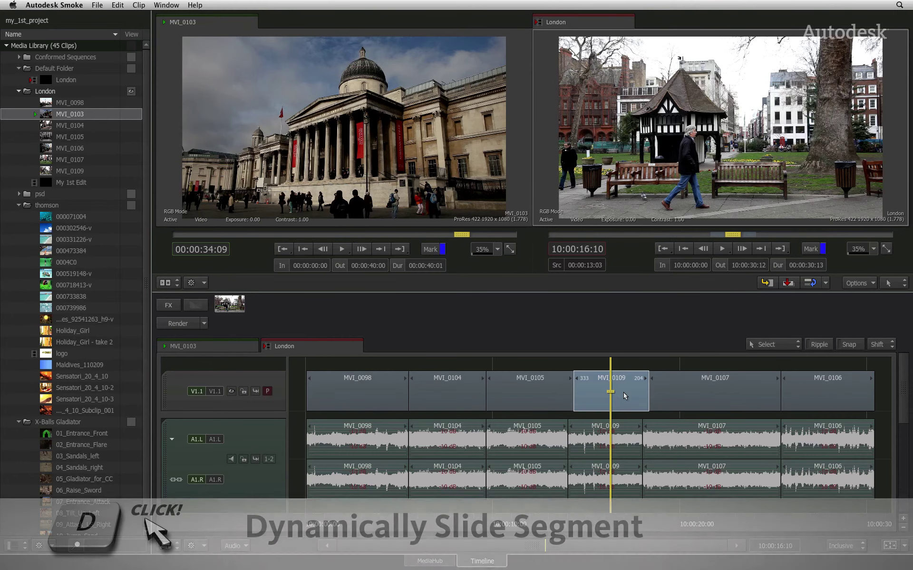
key(d)
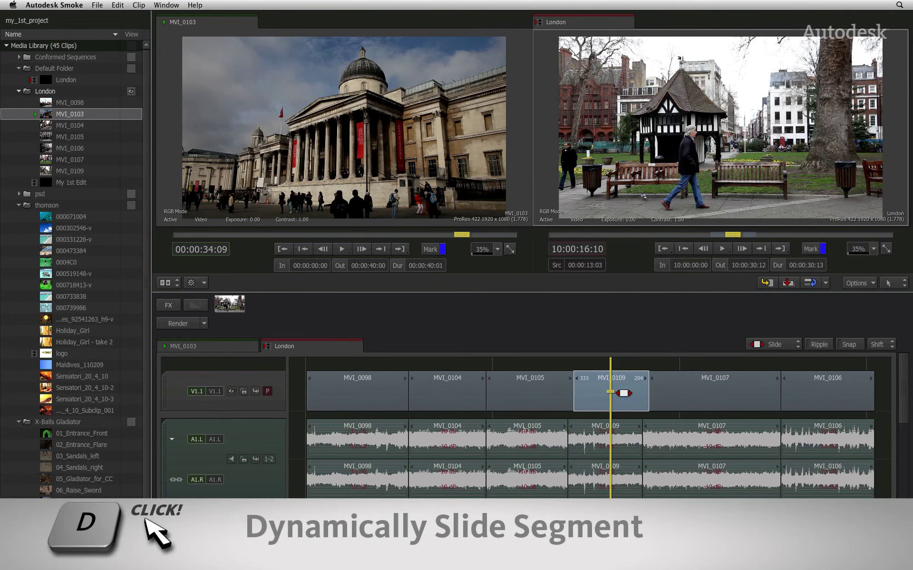
mouse_move(623, 394)
mouse_down()
mouse_move(611, 386)
mouse_move(619, 393)
mouse_up()
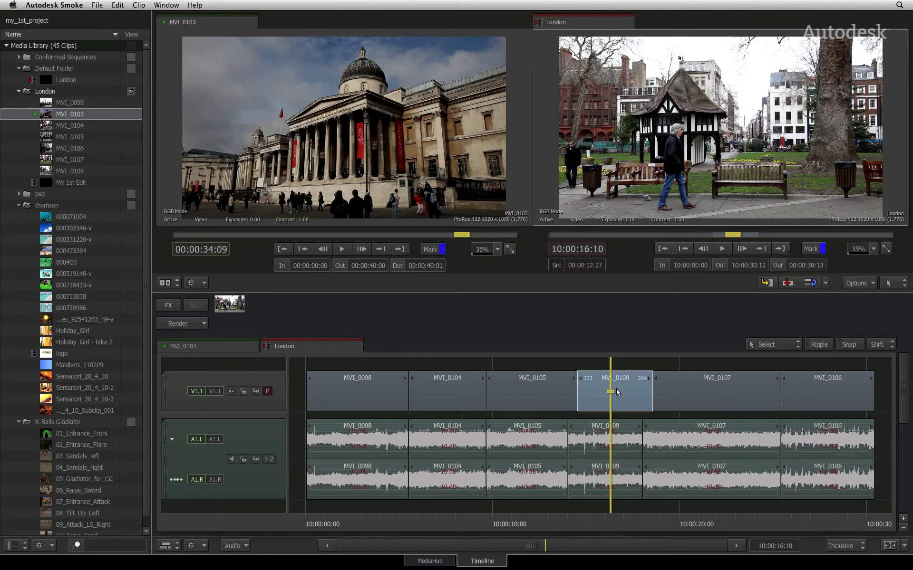
Nudge MVI_0109 a few frames left, back to source timecode 00:00:13:03
key(comma)
key(comma)
key(comma)
key(comma)
key(comma)
key(comma)
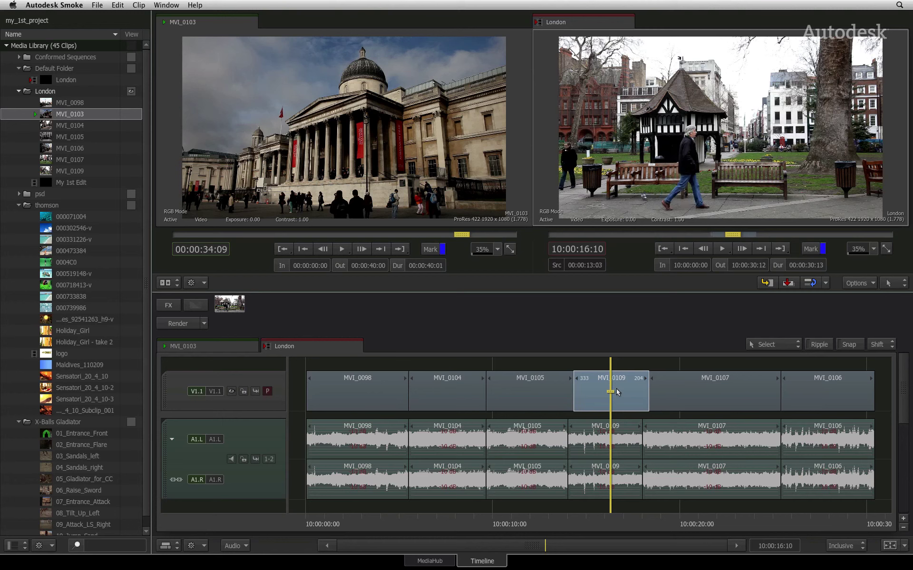